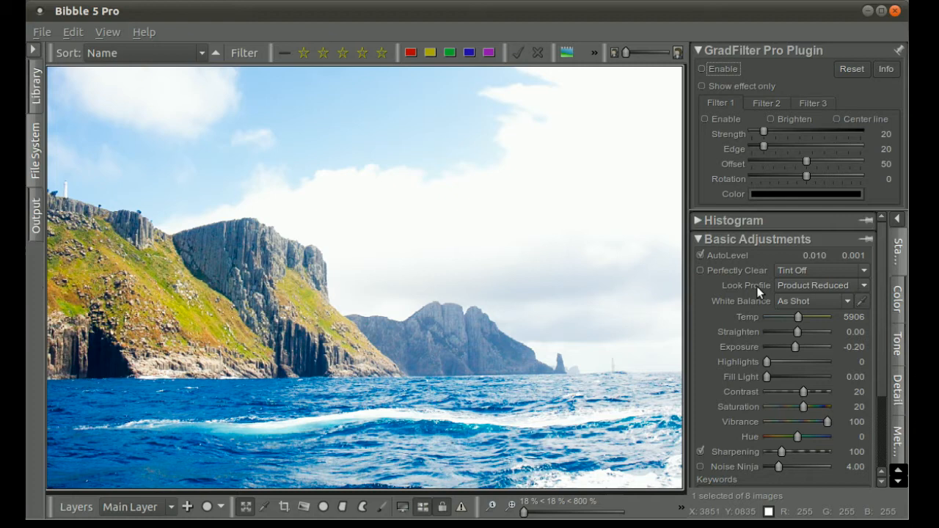
Step: Try an exposure of -3.00 on the photo, and restore it to -0.20
drag(796, 346, 757, 349)
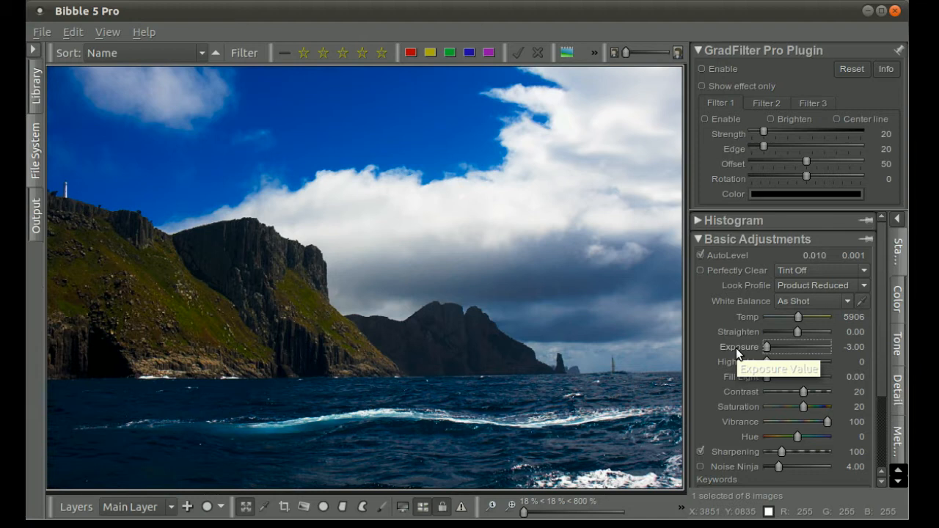
double_click(735, 348)
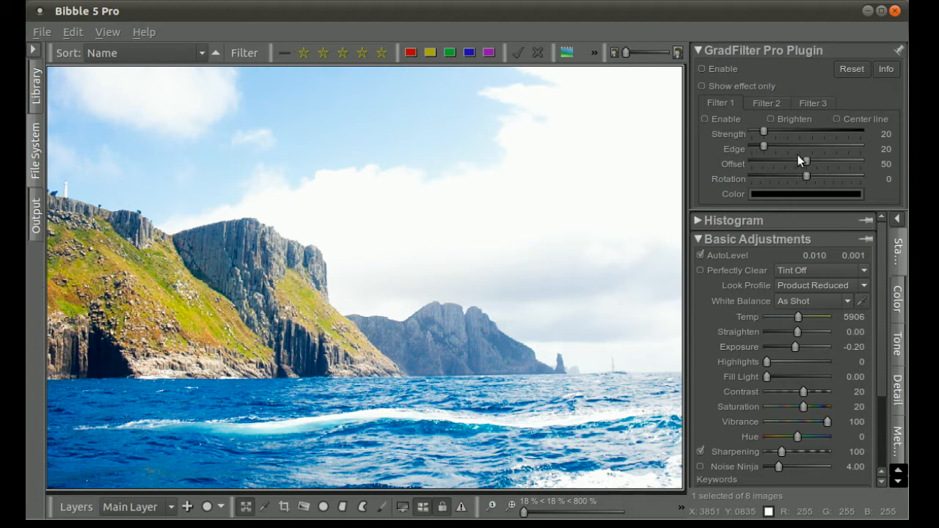
Step: Enable Filter 1 and turn on the GradFilter Pro plugin for the photo
click(705, 119)
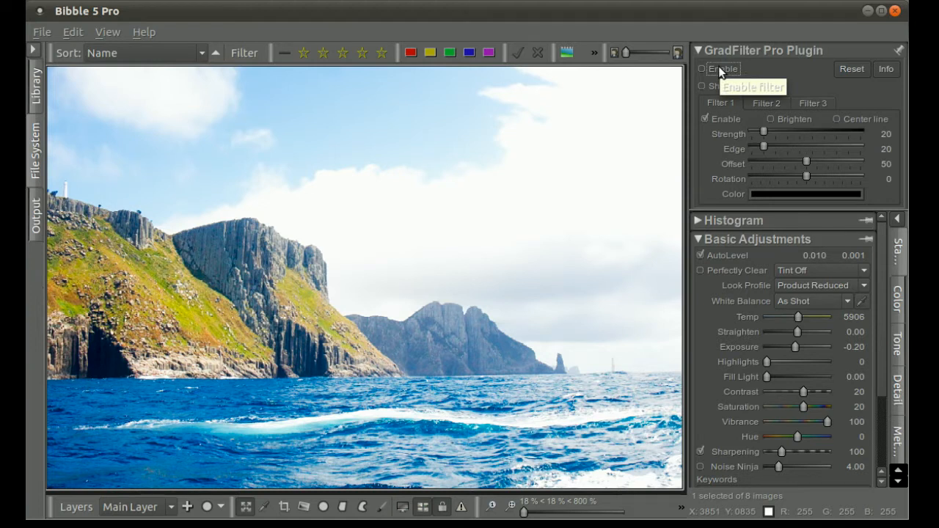
click(719, 69)
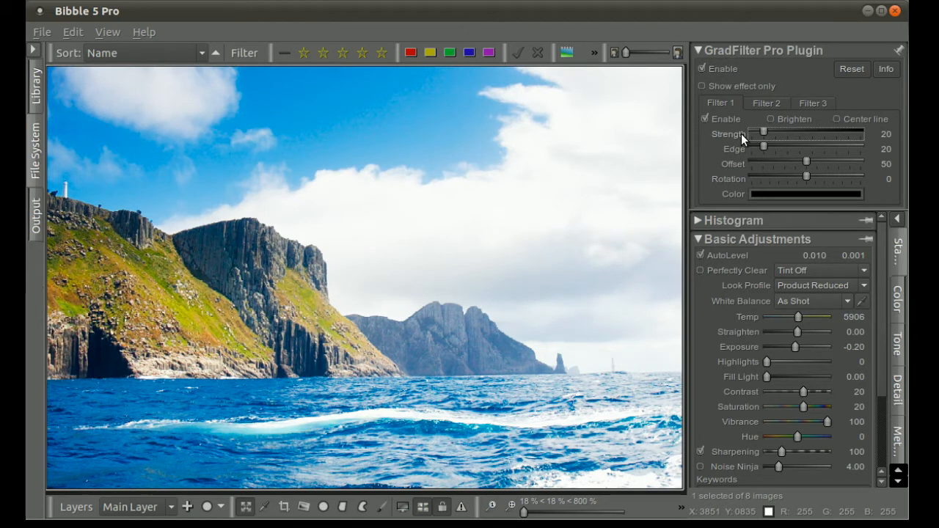
Step: Try Filter 1 at strength 100 with an edge of 10, and reset the edge to 20
drag(764, 130, 872, 132)
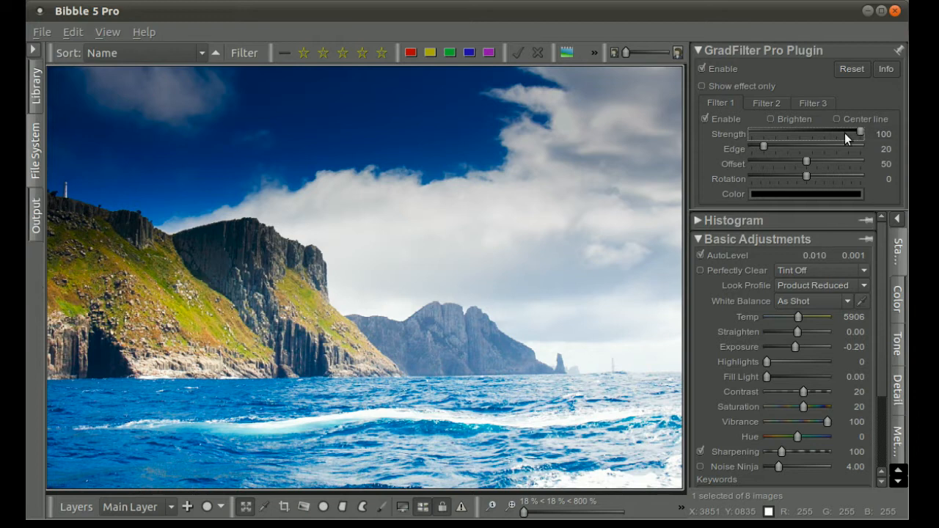
mouse_move(762, 146)
mouse_down()
mouse_move(865, 144)
mouse_move(745, 153)
mouse_up()
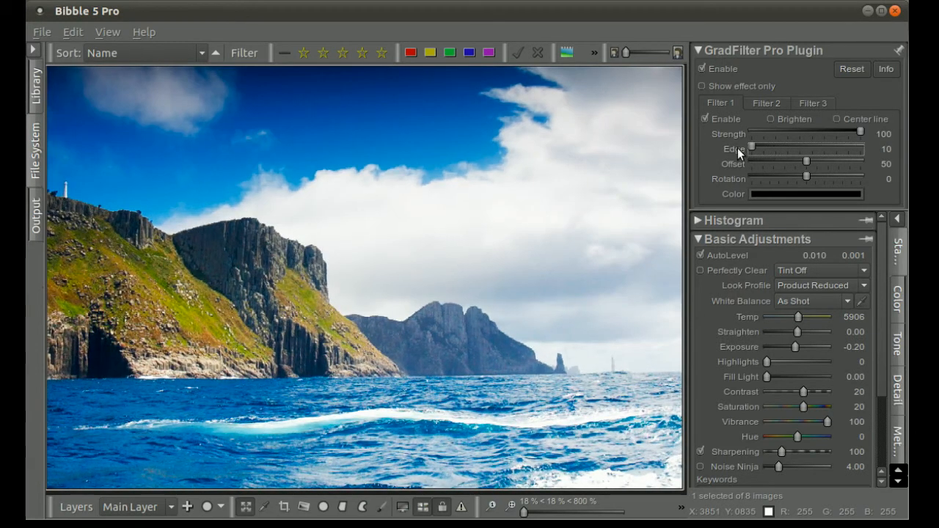
double_click(737, 148)
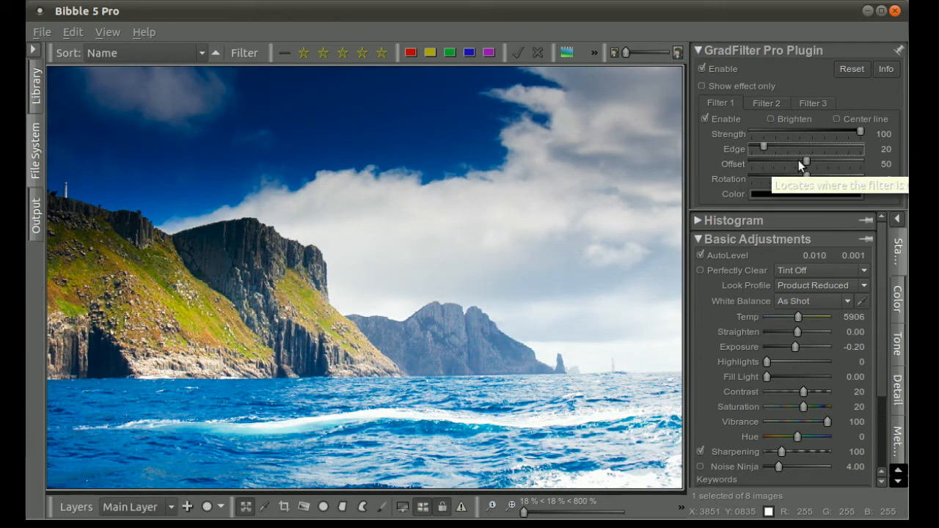
Step: Try moving Filter 1's gradient to offset 82 and tilting it to a rotation of 58
drag(806, 159, 775, 166)
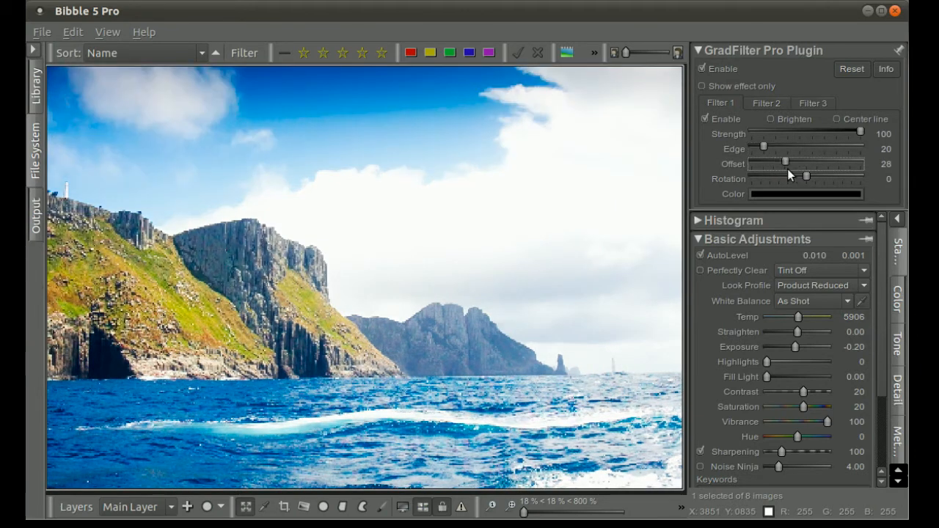
click(840, 168)
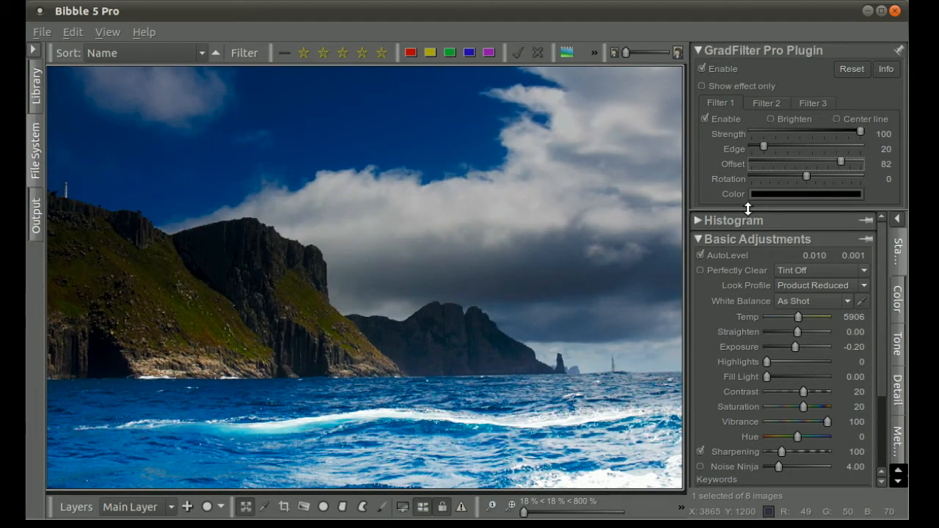
mouse_move(809, 178)
mouse_down()
mouse_move(792, 183)
mouse_move(823, 180)
mouse_up()
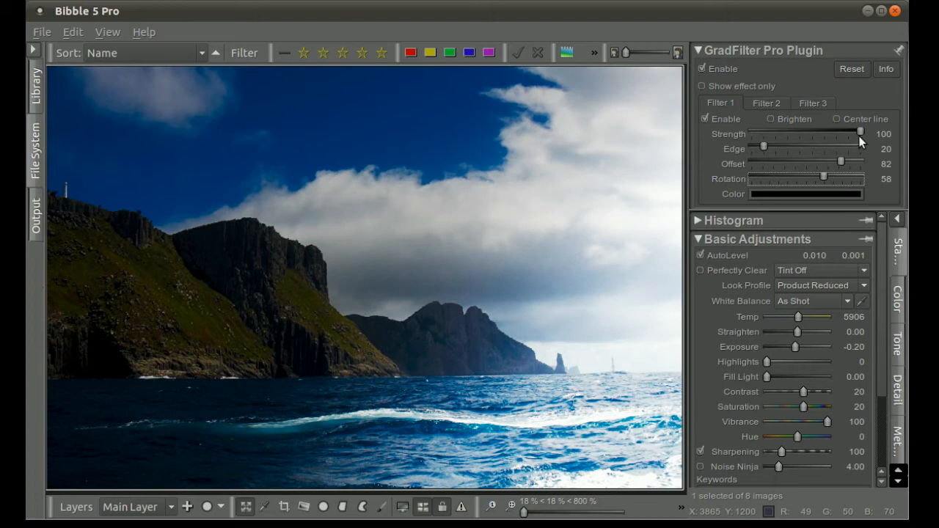
Step: Using the temporary center line as a guide, try Filter 1 at rotation 36 and offset 67
click(840, 118)
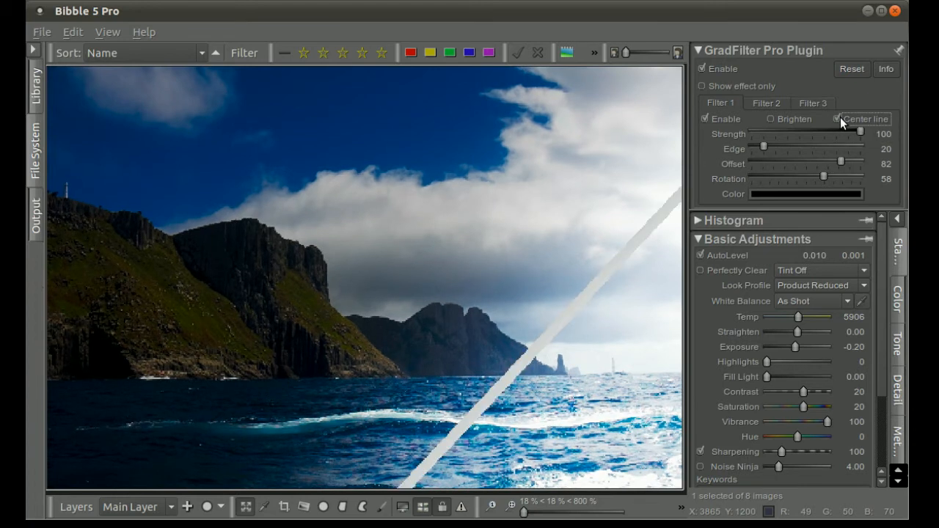
mouse_move(825, 175)
mouse_down()
mouse_move(816, 173)
mouse_move(842, 159)
mouse_move(827, 162)
mouse_up()
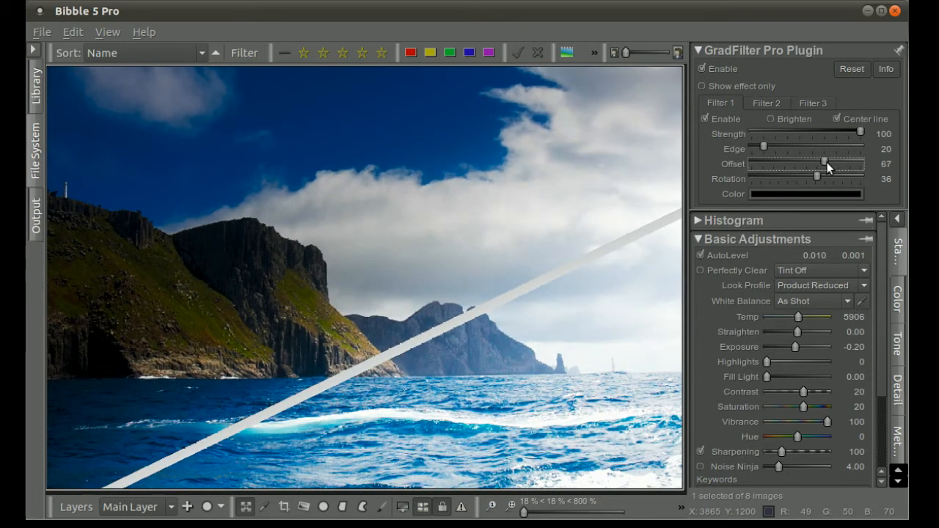
click(837, 119)
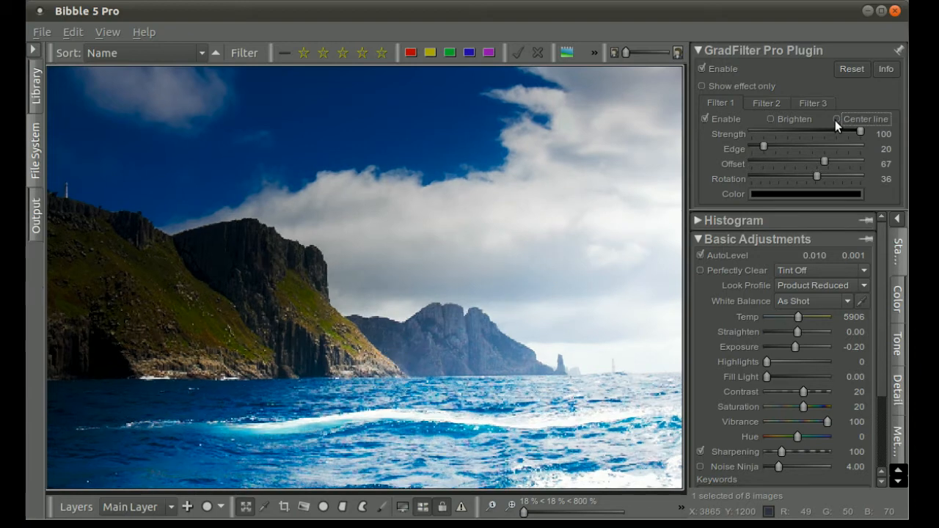
Step: Reset Filter 1's rotation to 0 and offset to 50, and set its strength to 43
double_click(734, 179)
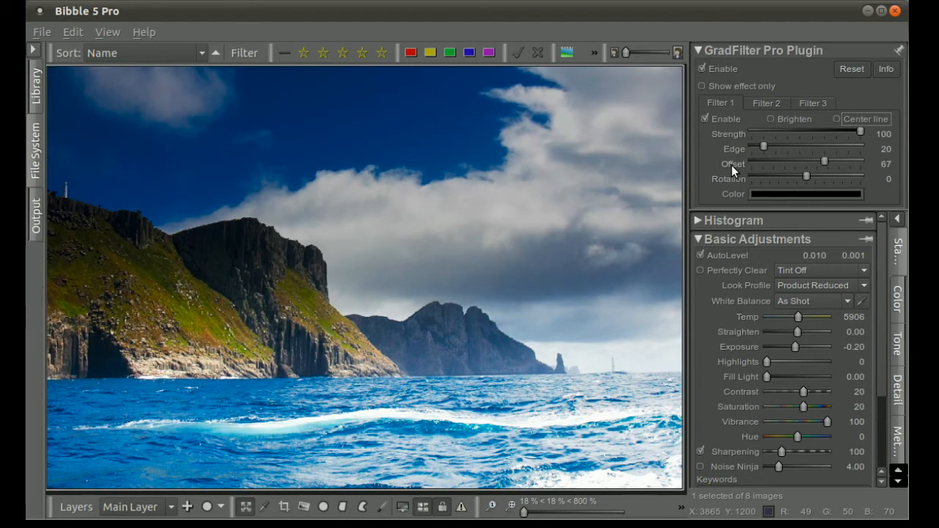
double_click(731, 165)
double_click(728, 135)
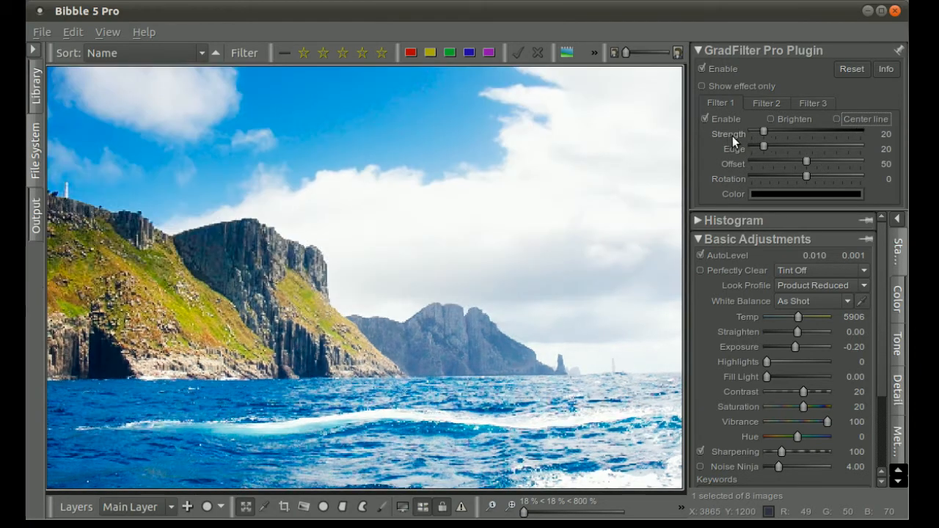
click(800, 131)
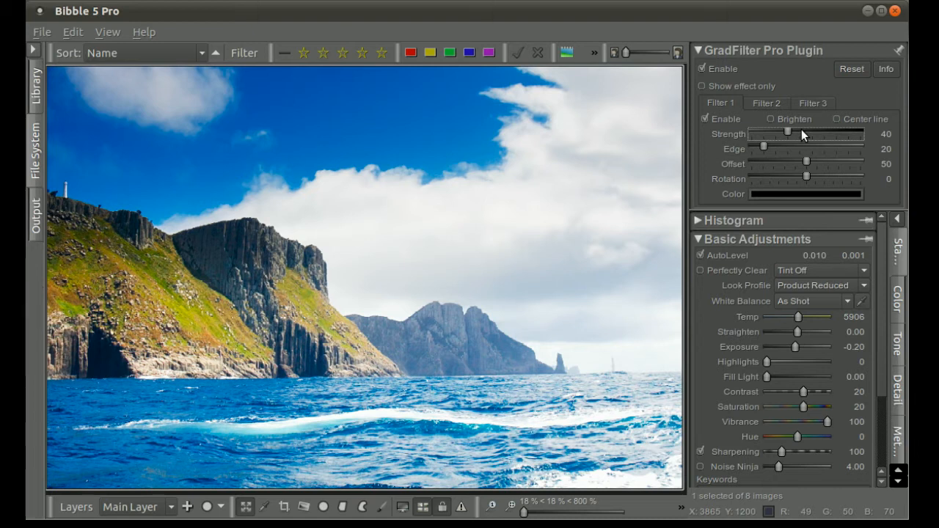
click(802, 134)
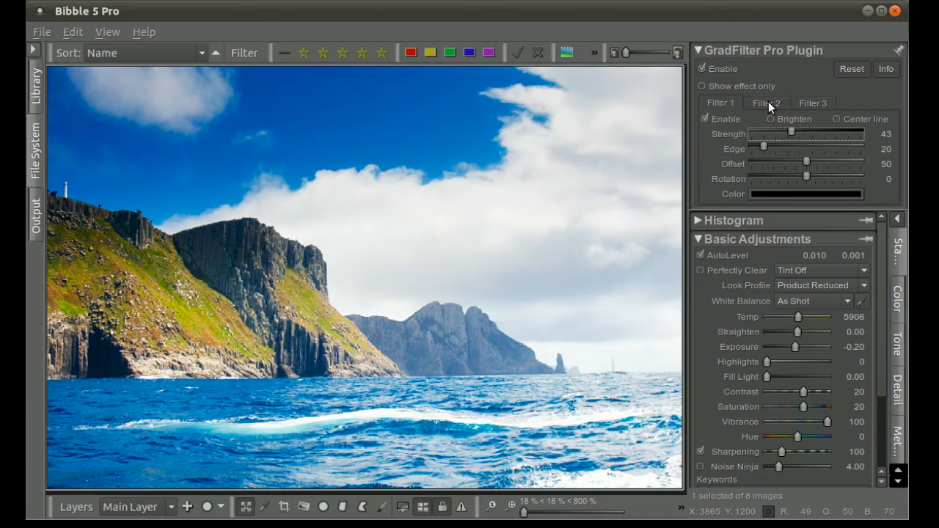
Step: Enable Filter 2 with its existing settings and hide its center line
click(768, 103)
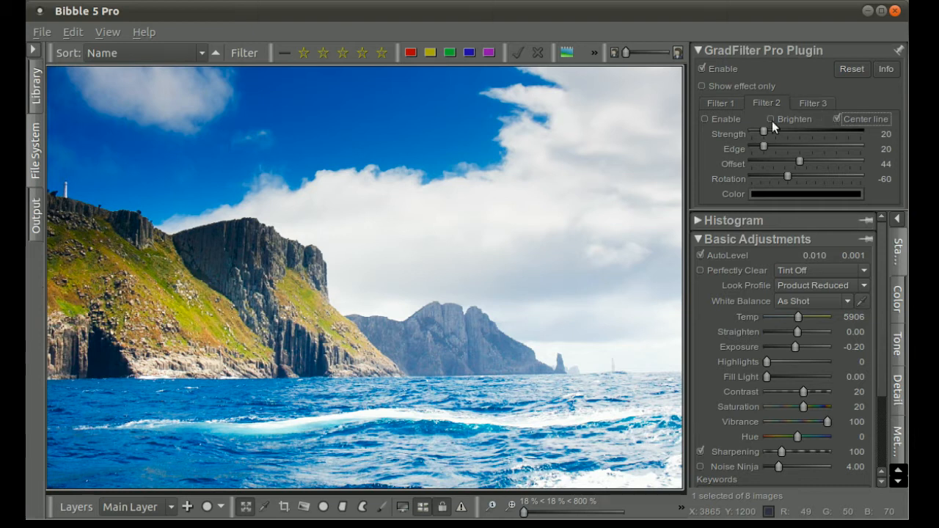
click(716, 119)
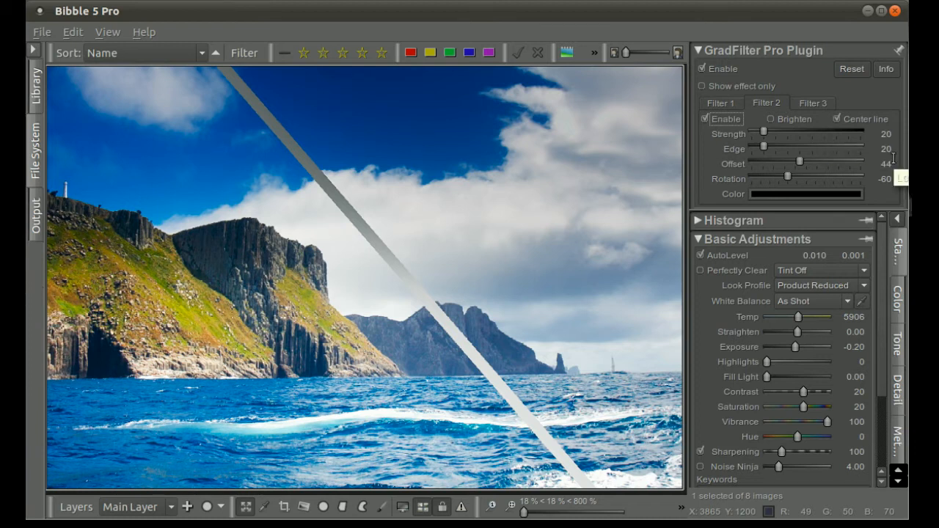
click(853, 119)
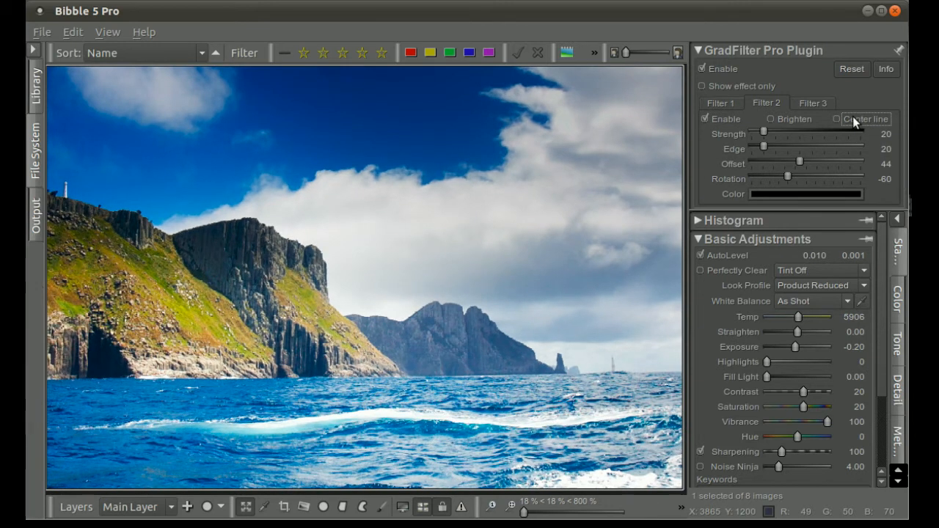
Step: Enable Filter 3 at rotation 180 with its dark teal color for the water, and hide its center line
click(815, 102)
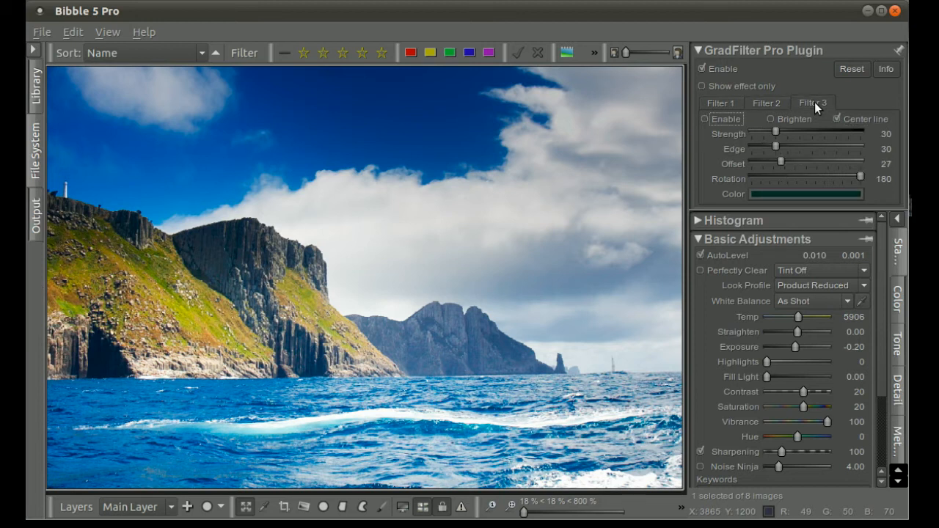
click(735, 118)
mouse_move(858, 178)
mouse_down()
mouse_move(806, 179)
mouse_move(867, 180)
mouse_up()
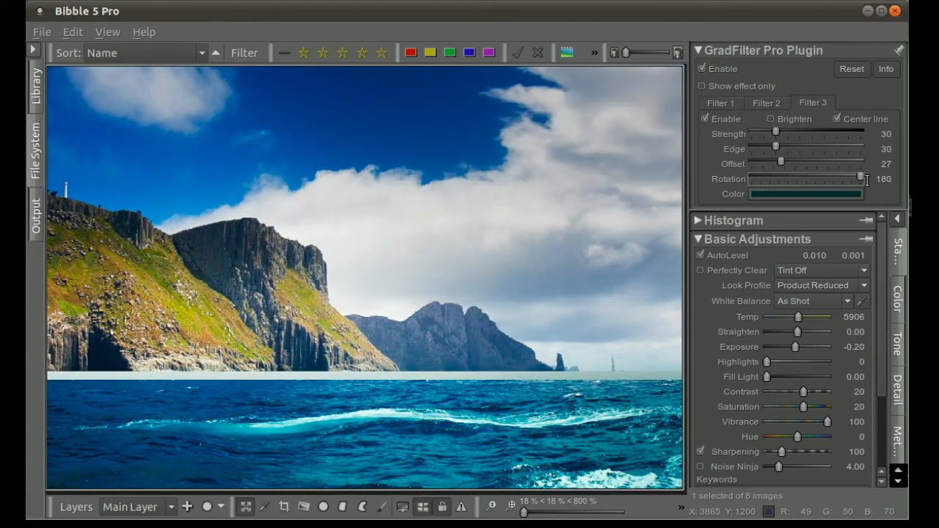
click(787, 195)
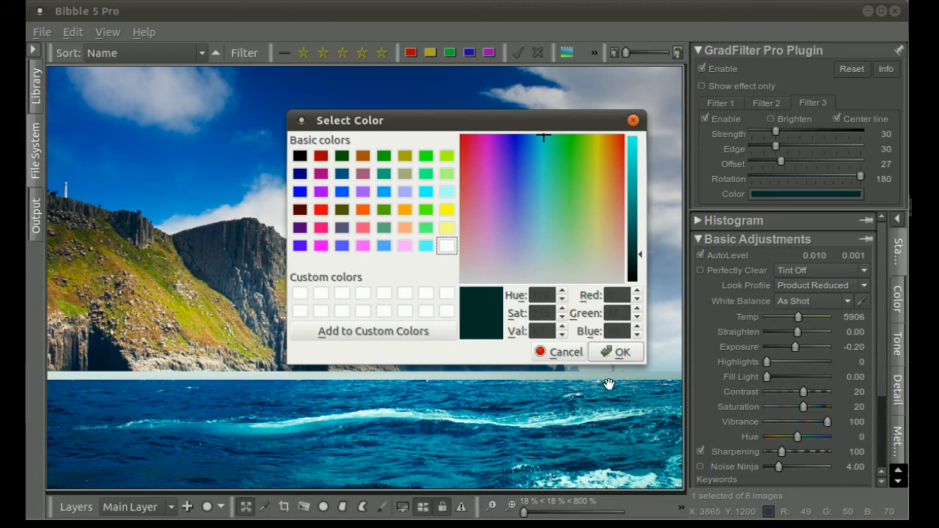
click(615, 352)
click(845, 118)
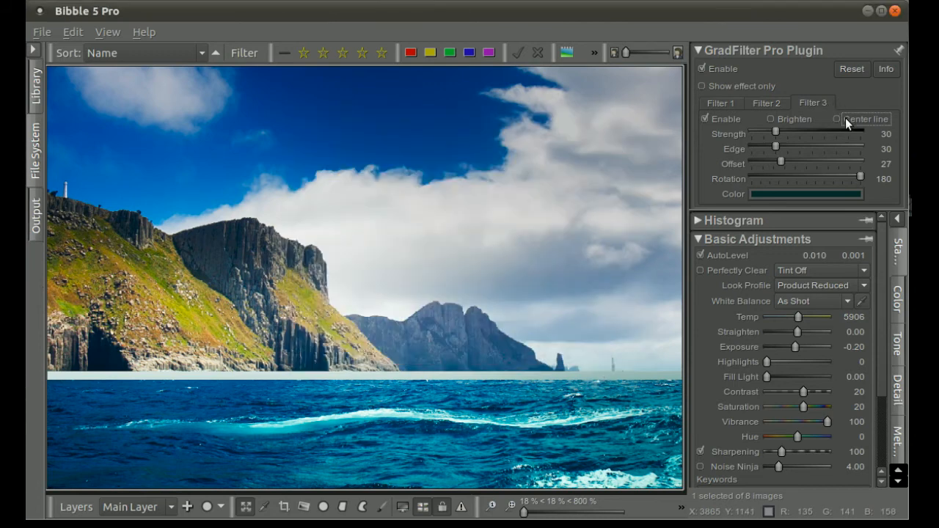
Step: Compare the photo with and without Filter 3 and the whole filter effect, leaving all three filters on
click(720, 119)
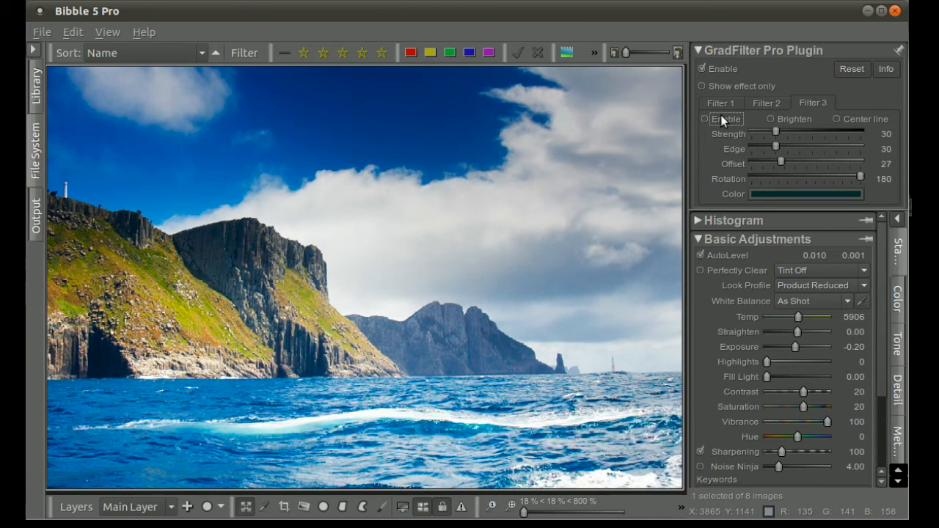
click(769, 102)
click(712, 104)
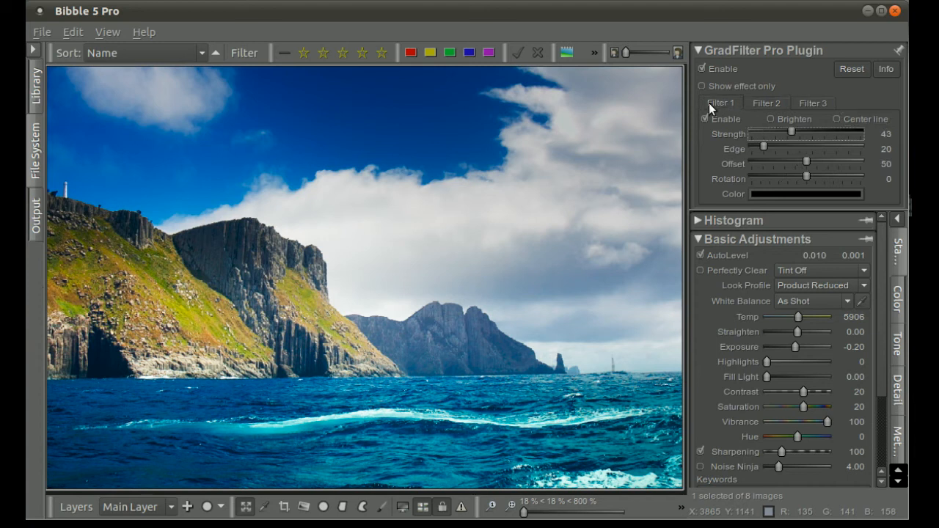
key(ctrl+z)
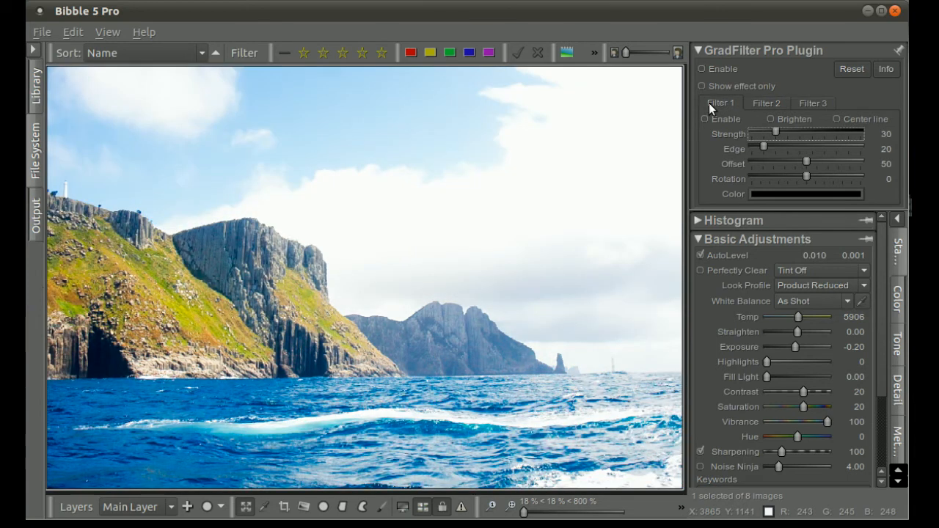
key(ctrl+shift+z)
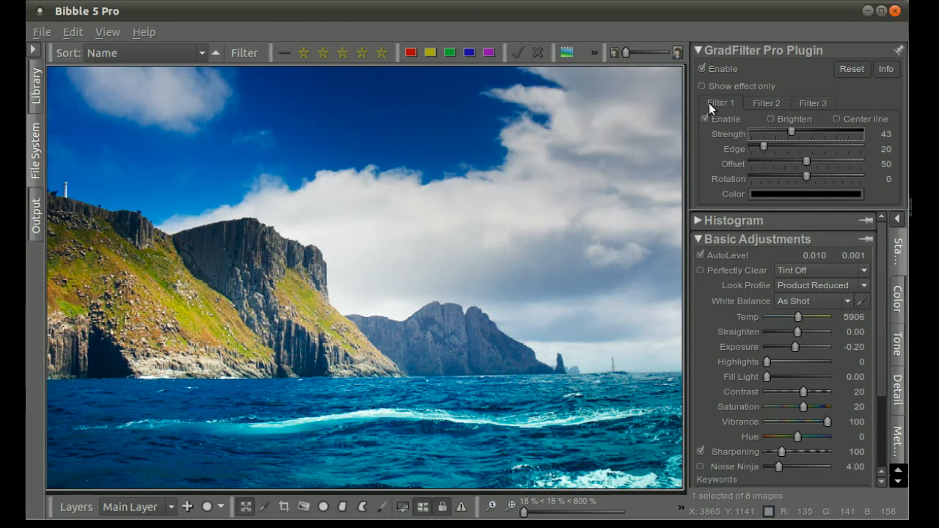